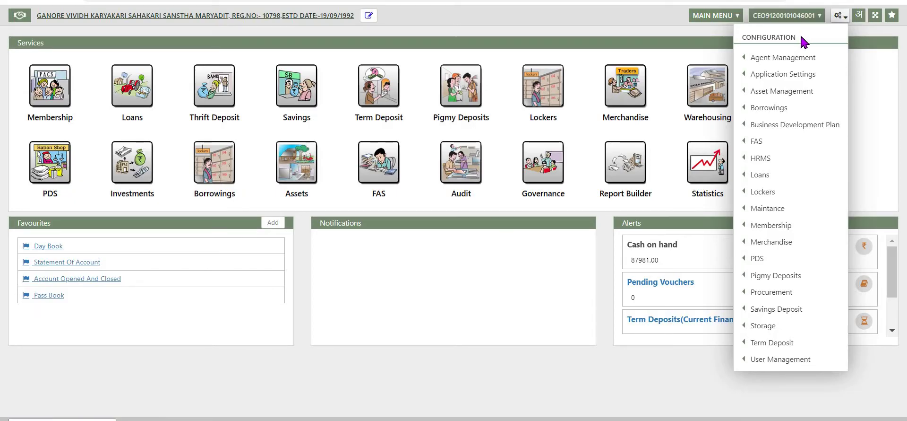
Show the User Management submenu under the Configuration menu
mouse_move(782, 361)
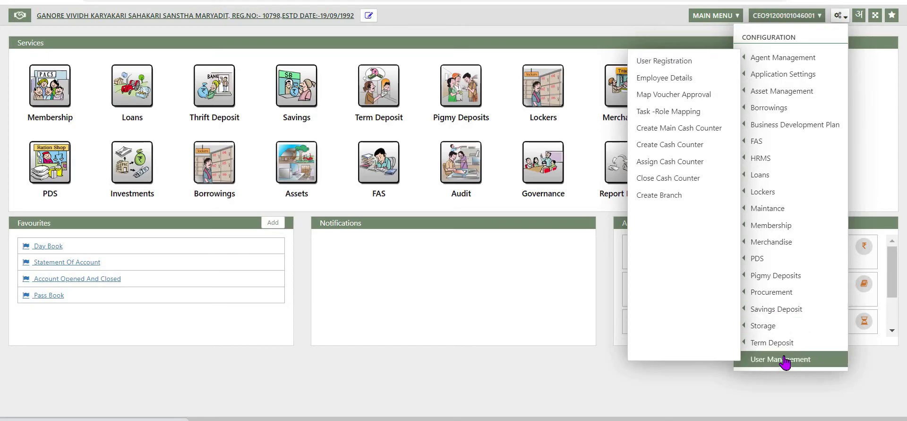
mouse_move(792, 349)
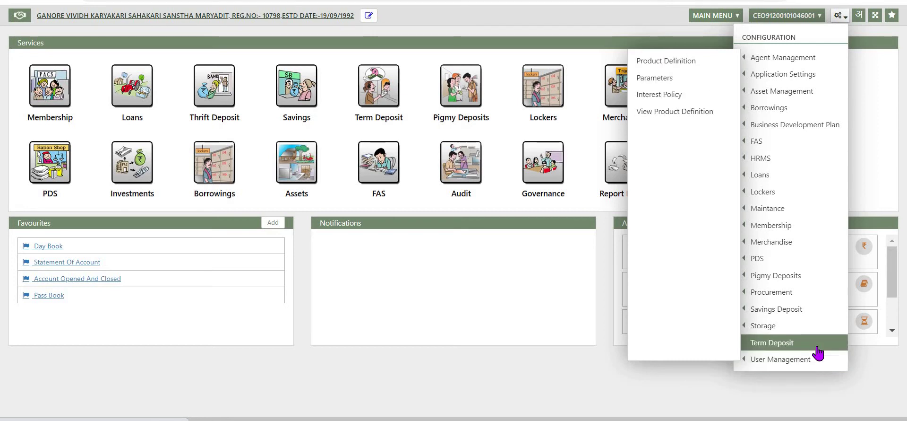
mouse_move(820, 364)
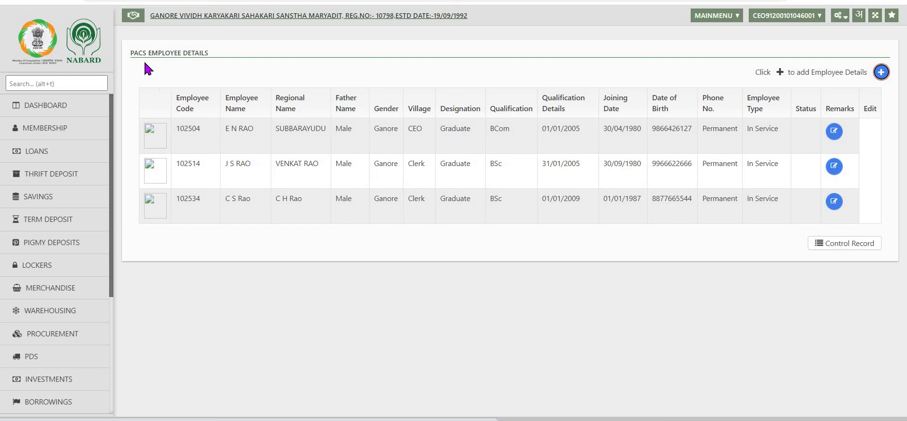
Open the second employee's record and save it with Update
left_click(835, 166)
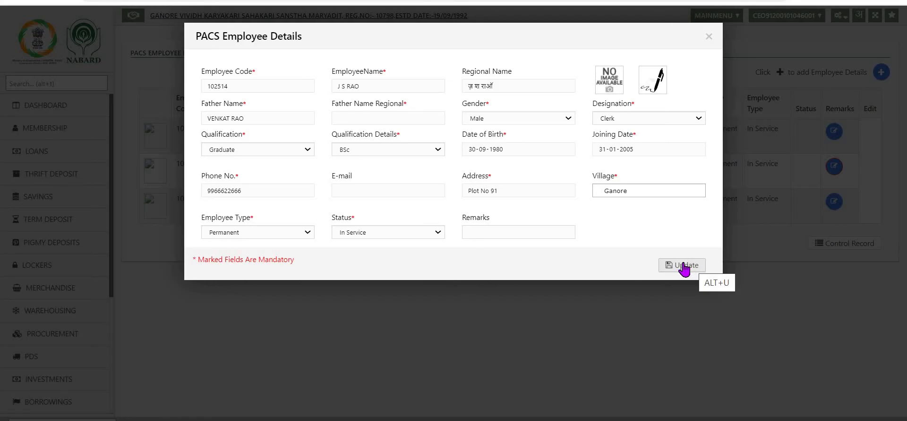
left_click(684, 266)
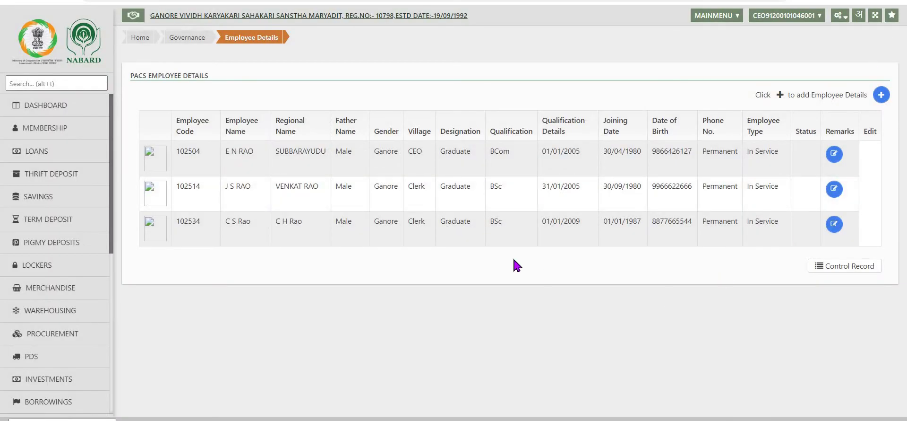
Open User Registration and select the second employee, auto-filling name and Clerk designation
left_click(848, 24)
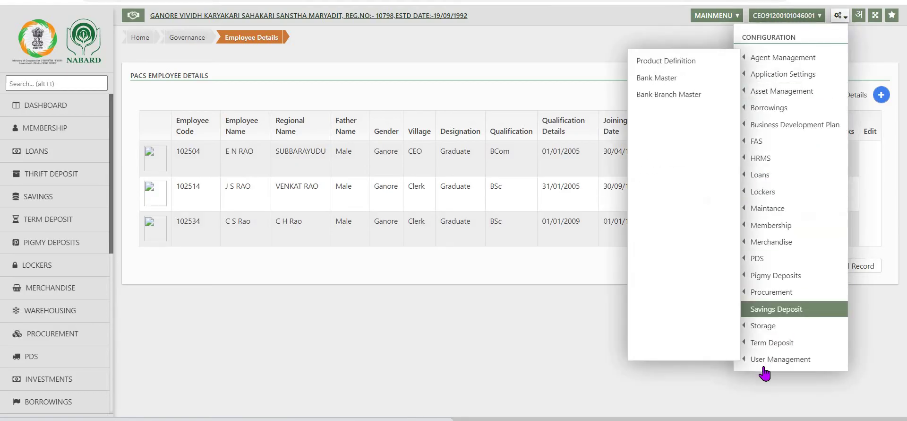
mouse_move(756, 362)
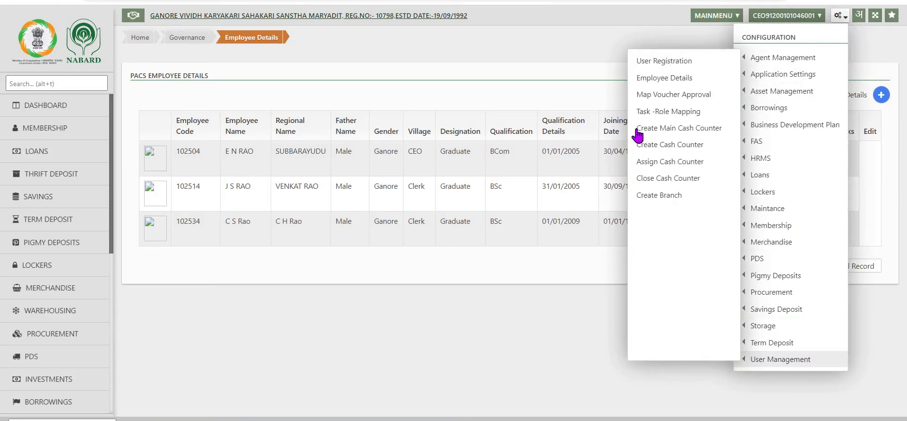
left_click(659, 63)
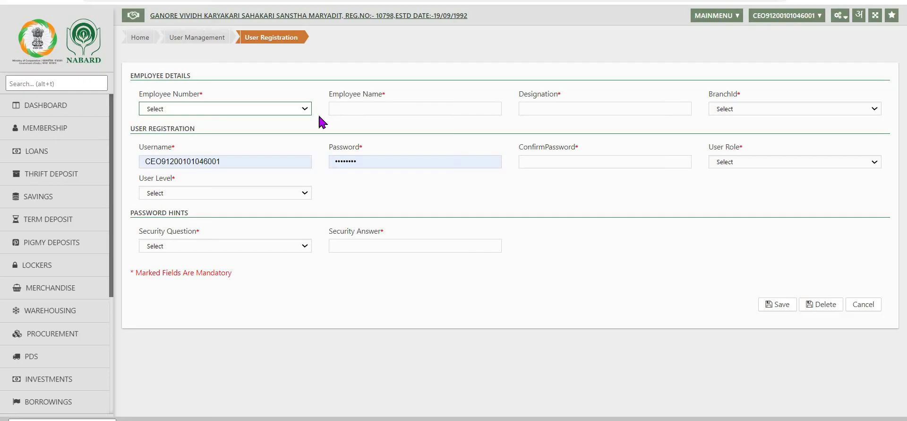
left_click(305, 109)
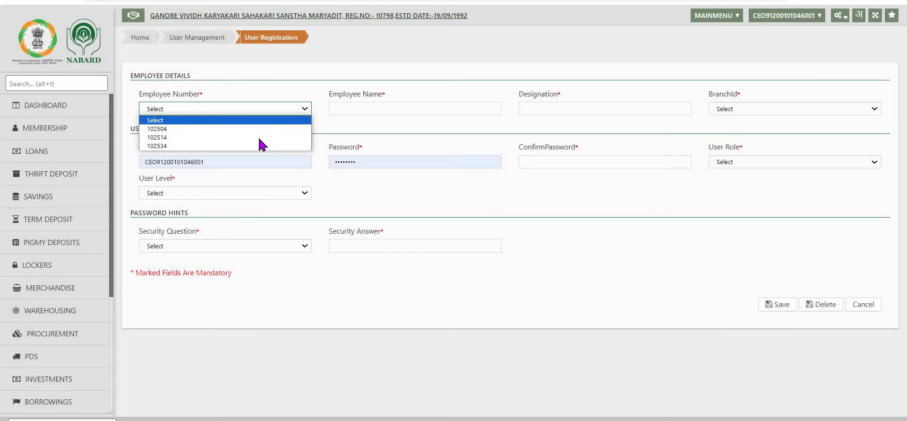
left_click(251, 137)
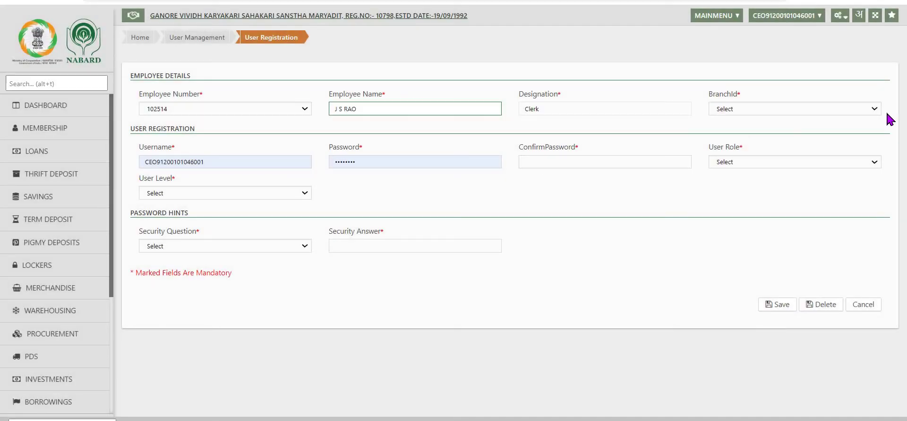
Set the branch to HO and fill Confirm Password with the saved password
left_click(861, 111)
left_click(860, 130)
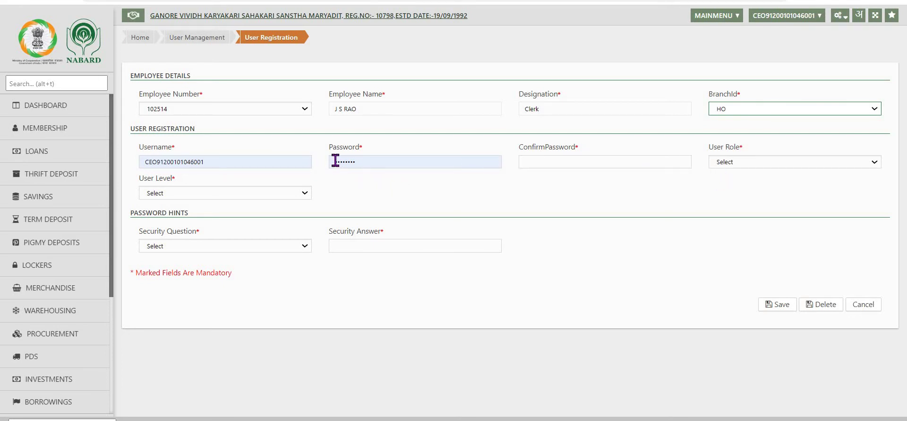
left_click(532, 160)
key("Tab")
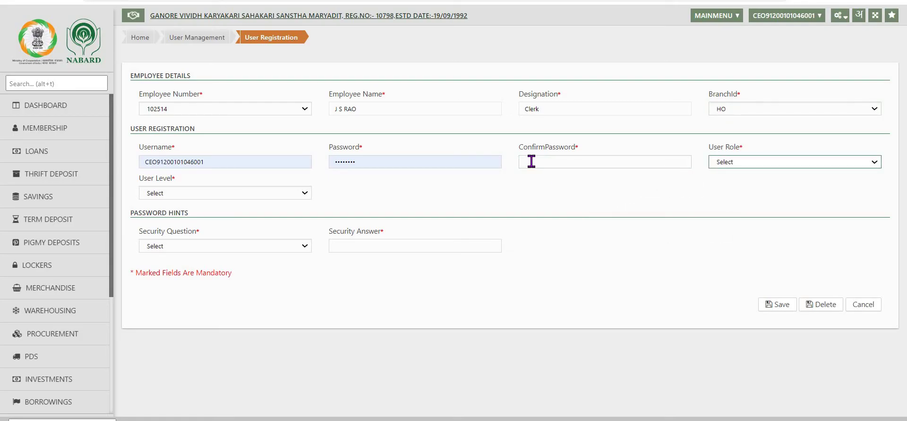
key("Tab")
left_click(522, 158)
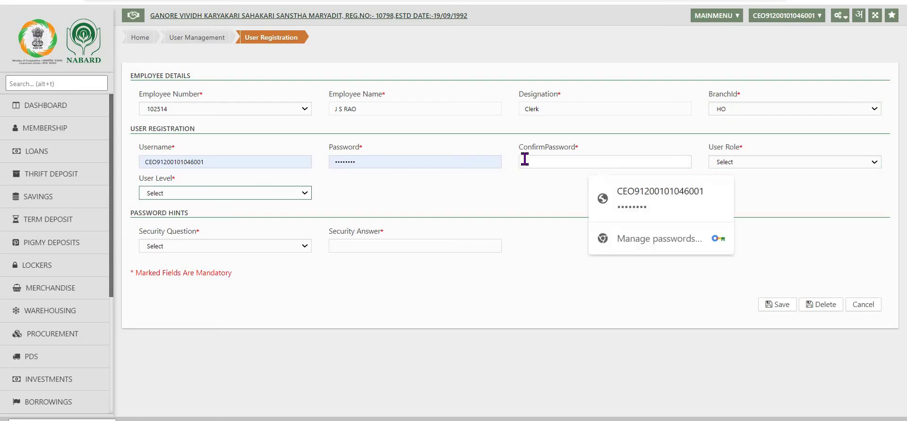
left_click(613, 210)
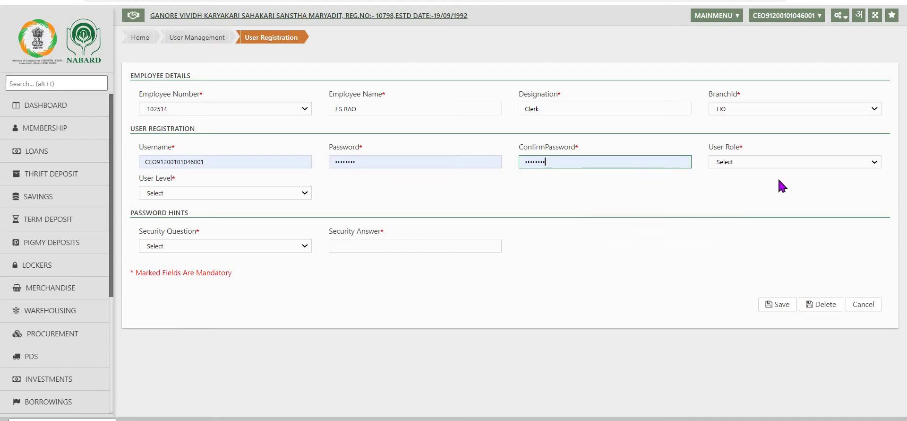
Assign the CEO user role and the PACS User user level
left_click(876, 164)
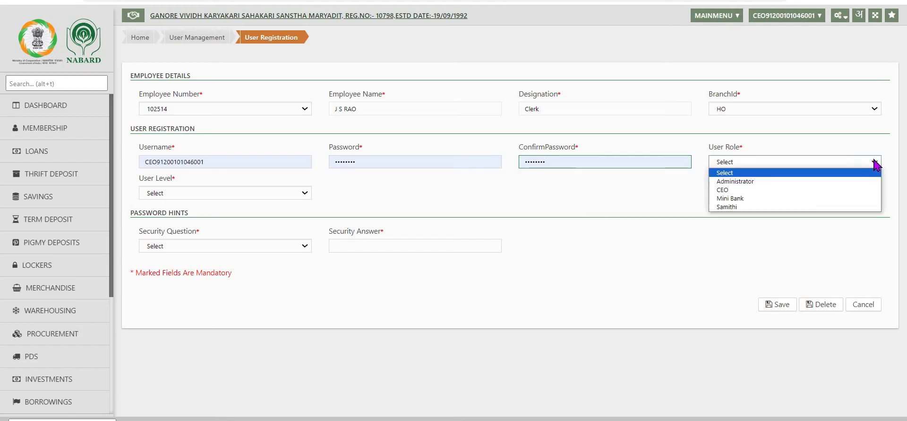
left_click(732, 190)
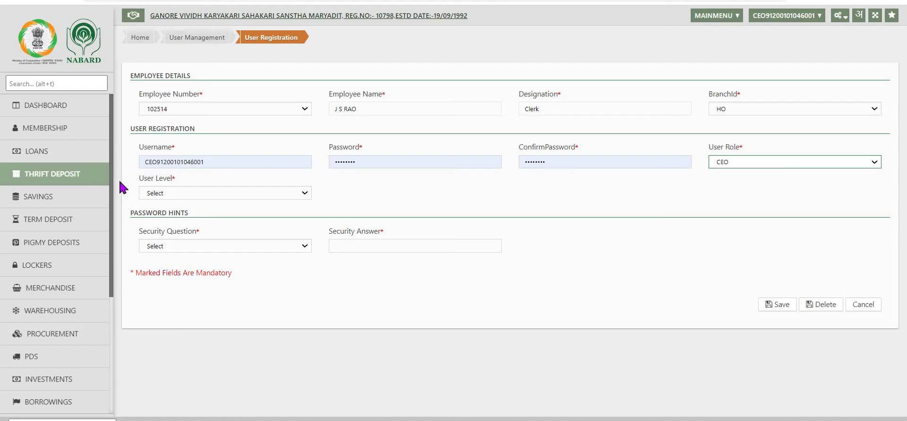
left_click(303, 193)
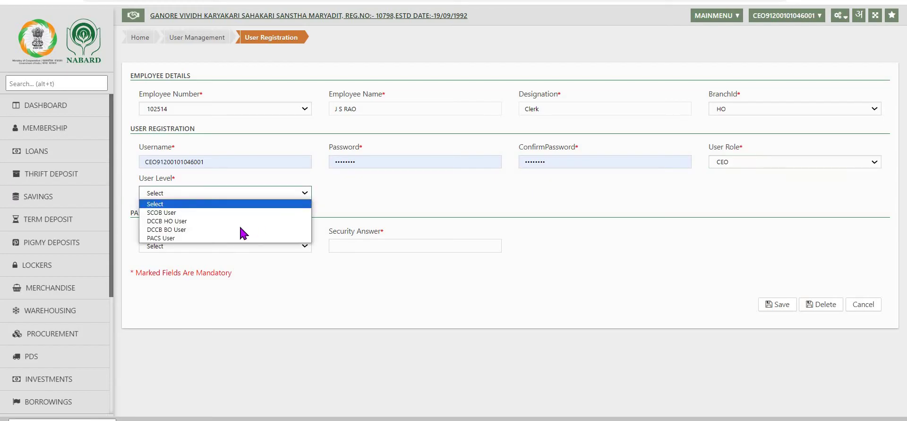
left_click(197, 238)
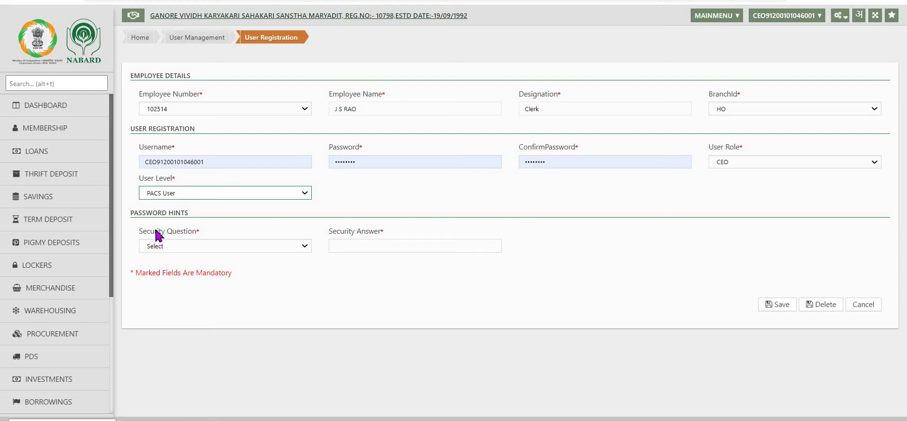
left_click(305, 246)
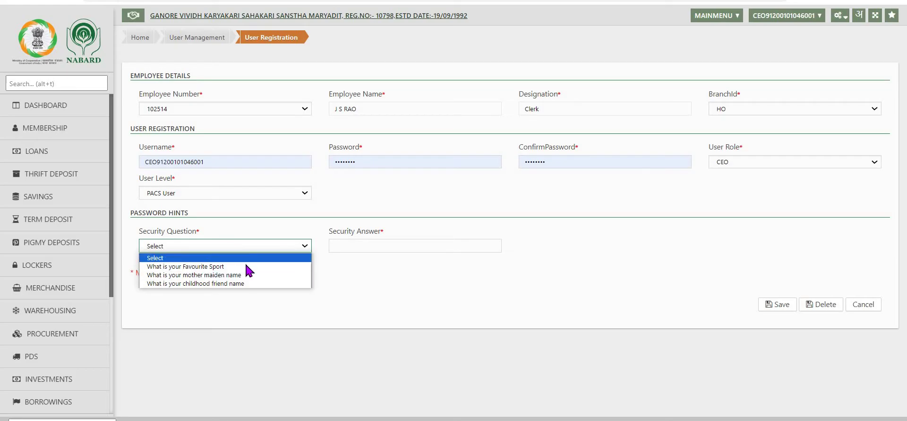
left_click(194, 266)
left_click(360, 245)
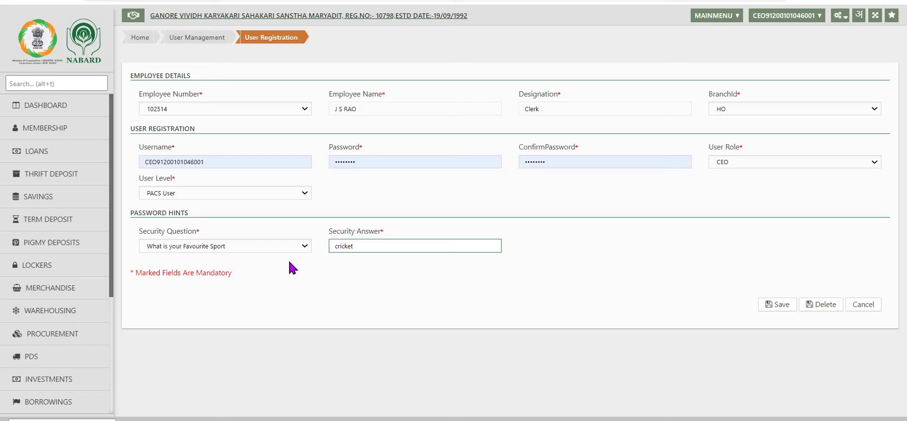
left_click(303, 246)
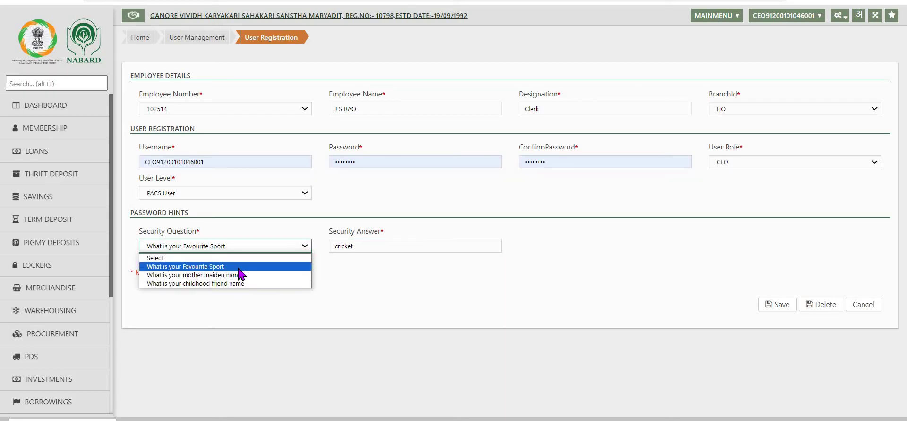
left_click(293, 267)
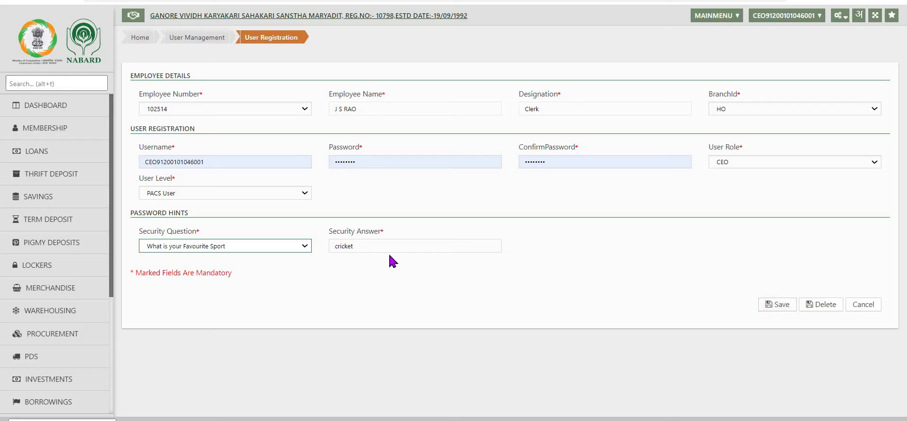
left_click(781, 304)
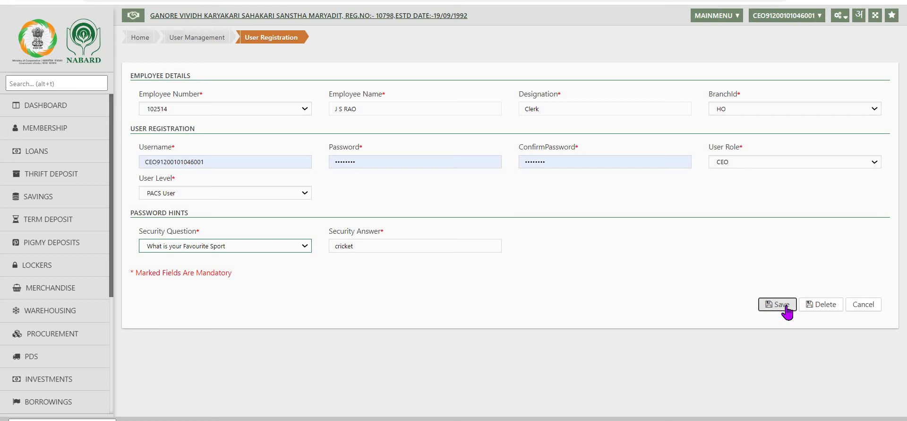
left_click(839, 15)
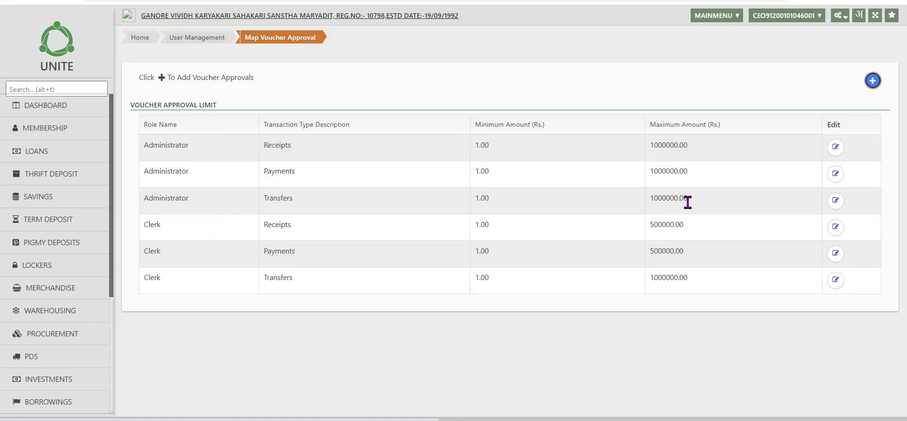
Edit the Clerk role's Transfers voucher approval limit from the Map Voucher Approval list
left_click(704, 285)
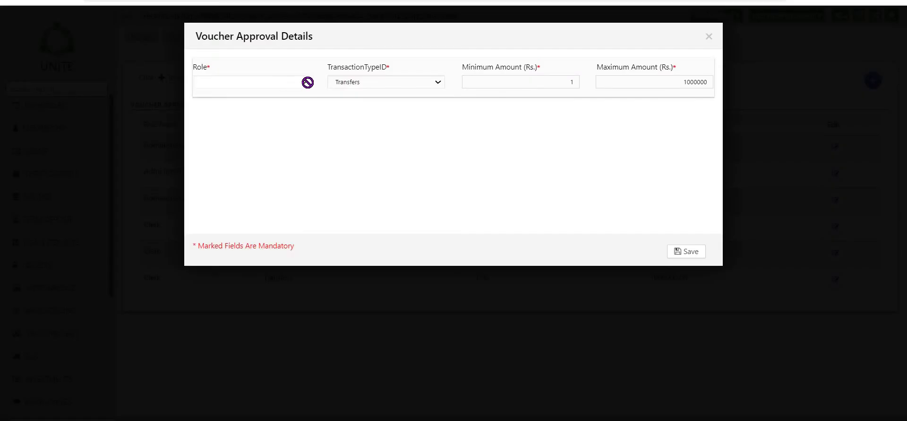
Change the Clerk Transfers maximum amount to 500000 and save it
left_click(637, 77)
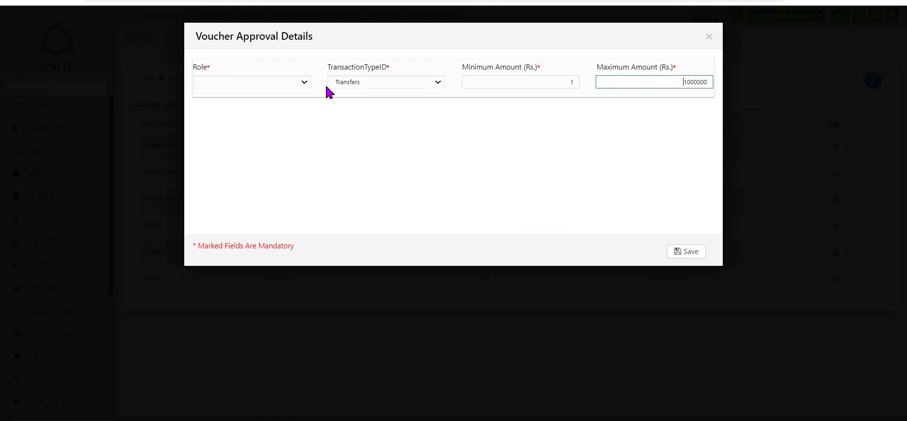
key("Delete")
key("Delete")
type("5")
left_click(695, 255)
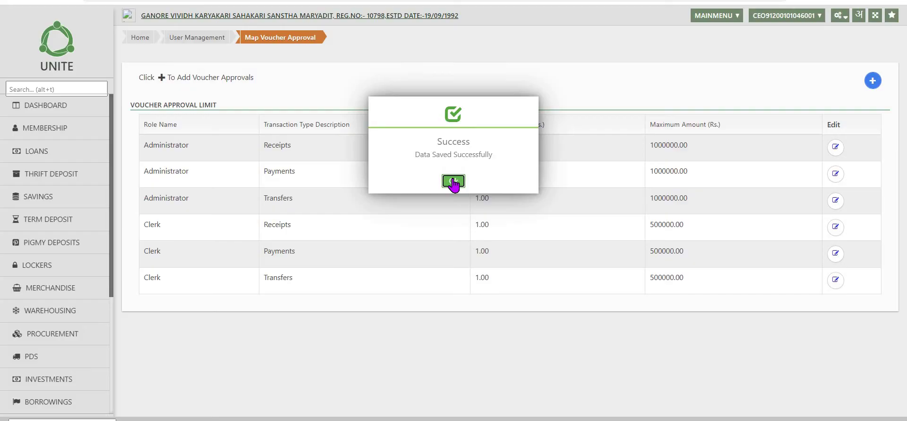
left_click(451, 182)
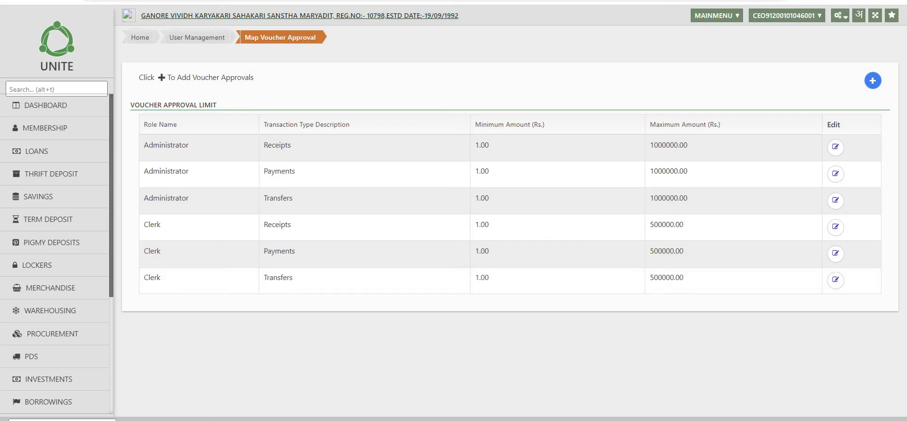
Open Task-Role Mapping and choose the CEO role with Assigned mapping type
left_click(839, 16)
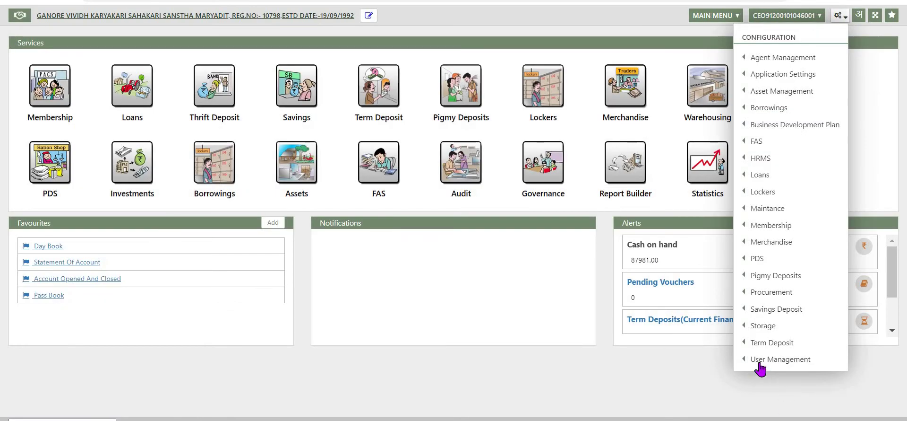
mouse_move(751, 360)
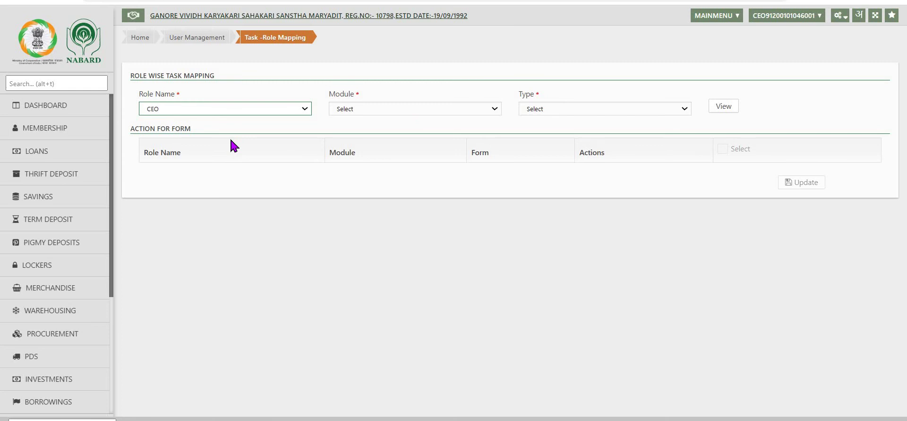
left_click(494, 113)
left_click(358, 157)
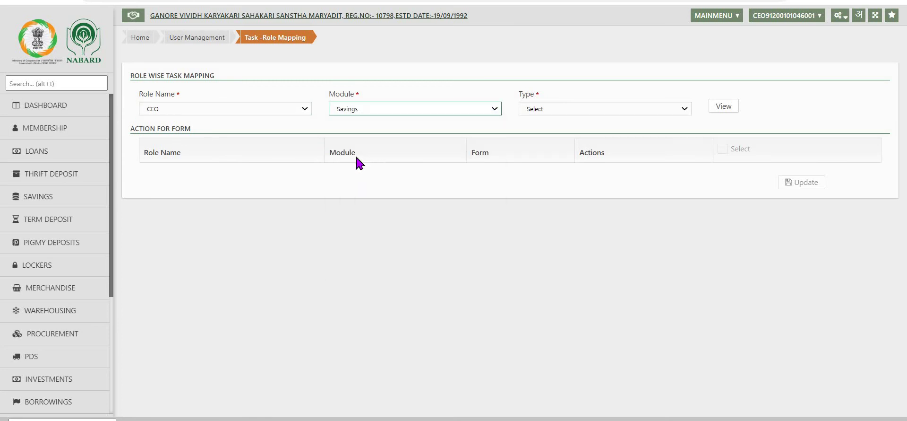
left_click(688, 114)
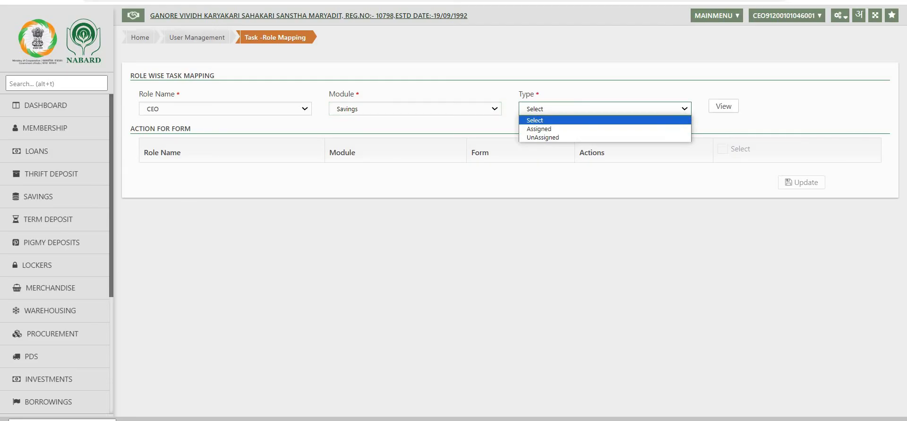
left_click(560, 129)
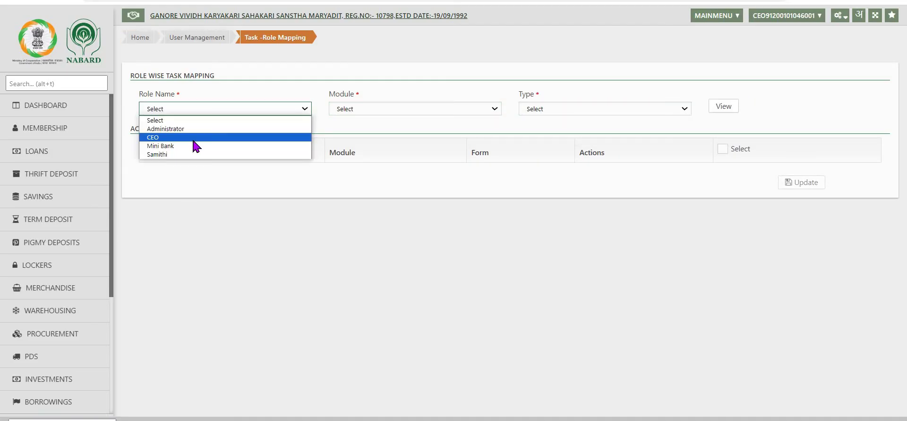
left_click(193, 137)
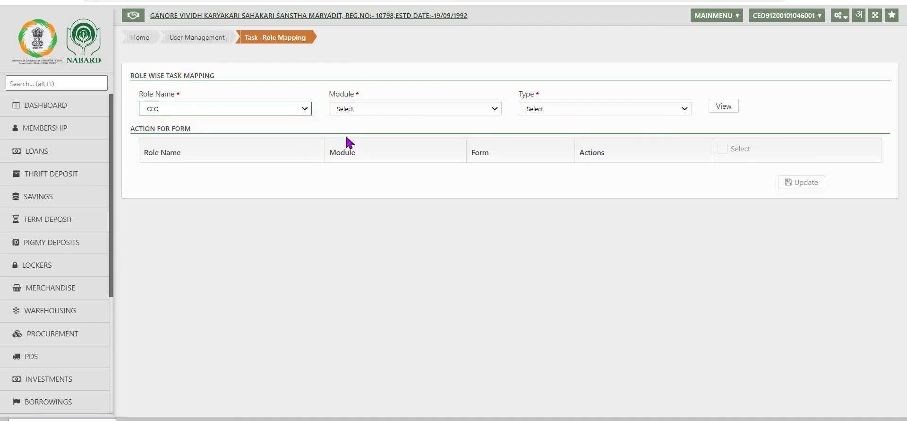
Switch the module to FAS with Assigned type and view the CEO's tasks
left_click(494, 109)
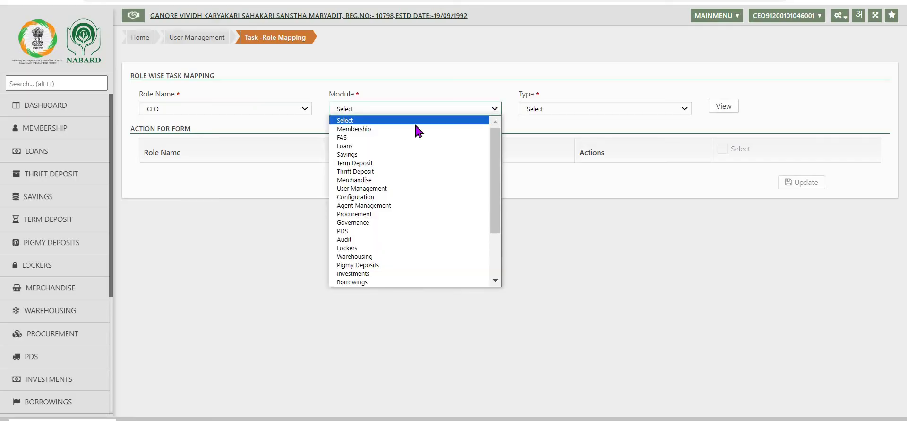
left_click(358, 138)
left_click(562, 110)
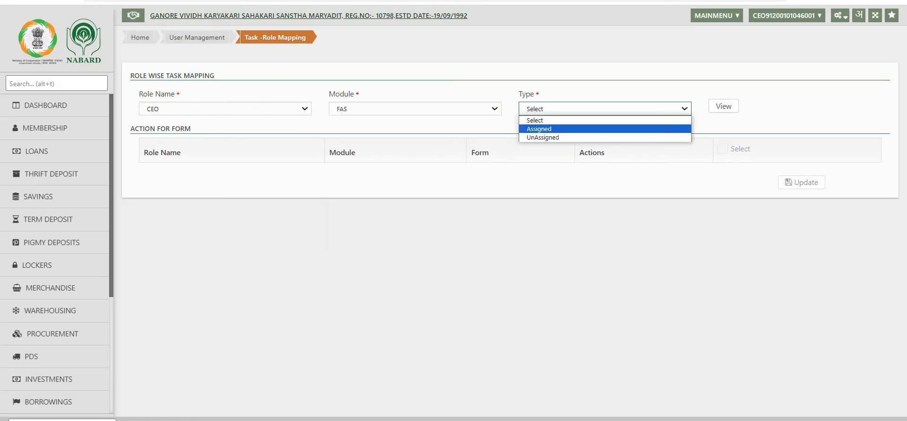
left_click(552, 128)
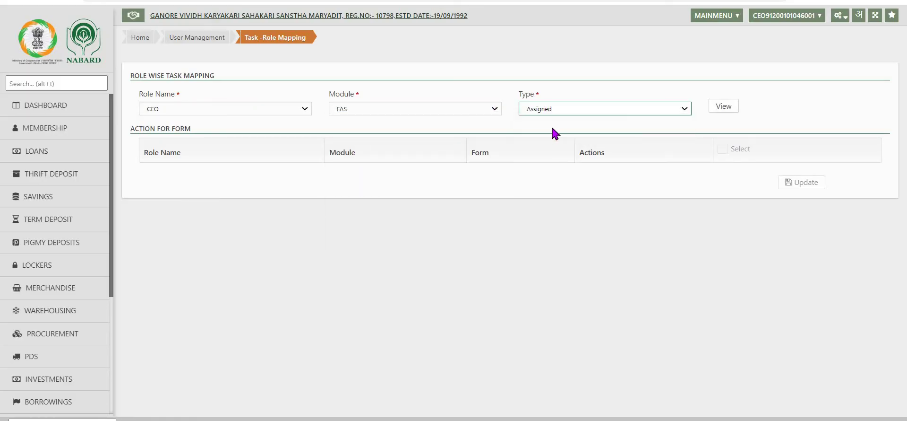
left_click(725, 106)
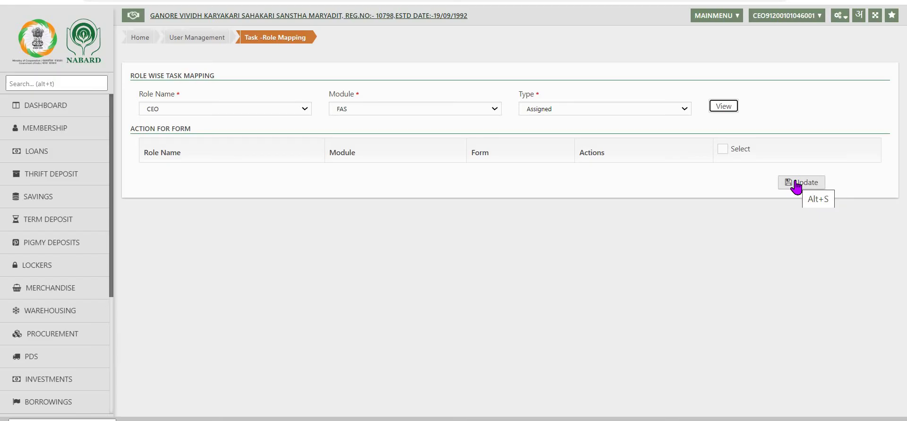
Select all forms and confirm the update of the CEO's FAS task mapping
left_click(796, 185)
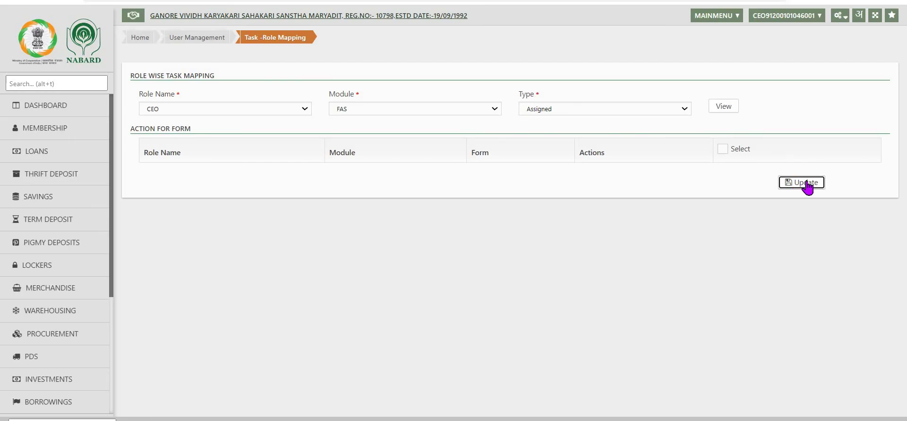
left_click(723, 149)
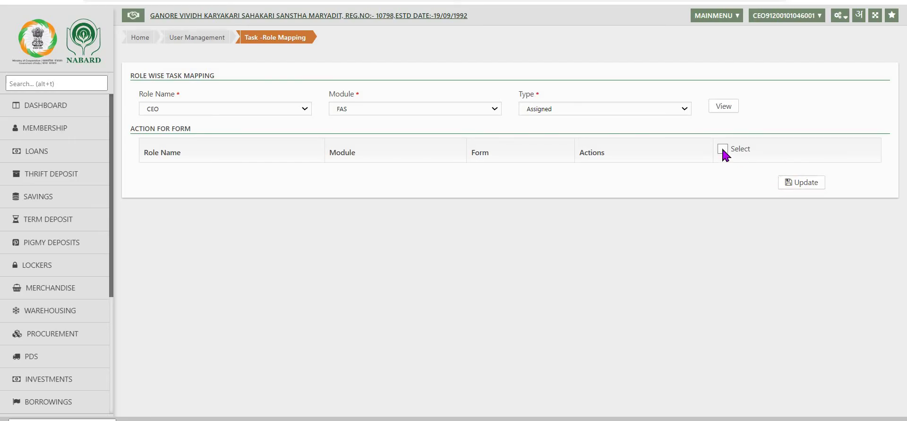
left_click(808, 186)
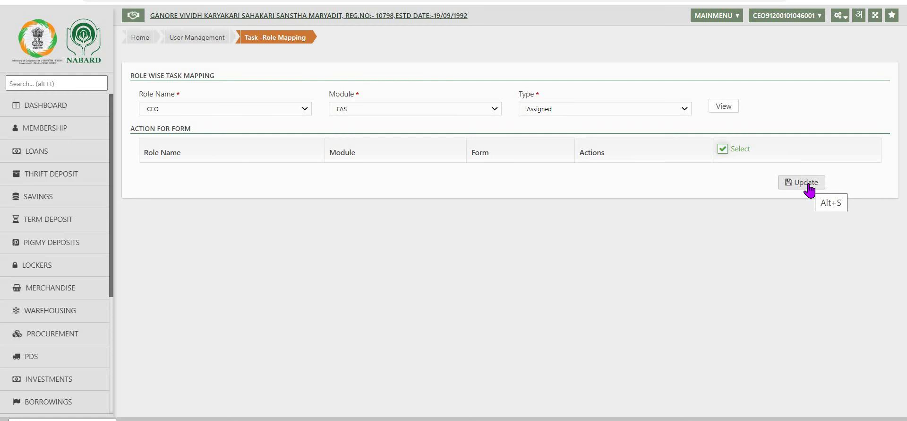
left_click(808, 187)
Create a main cash counter with business unit 'H' and branch HO
left_click(839, 15)
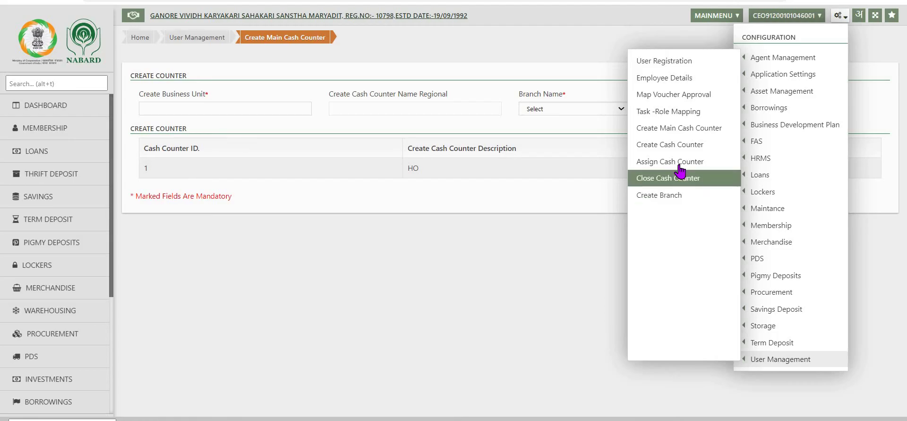
left_click(698, 129)
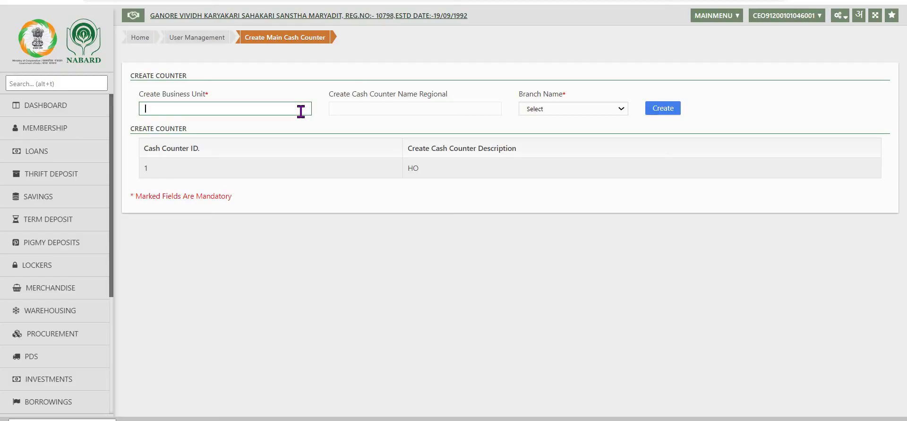
type("h")
key("BackSpace")
type("HO")
key("Tab")
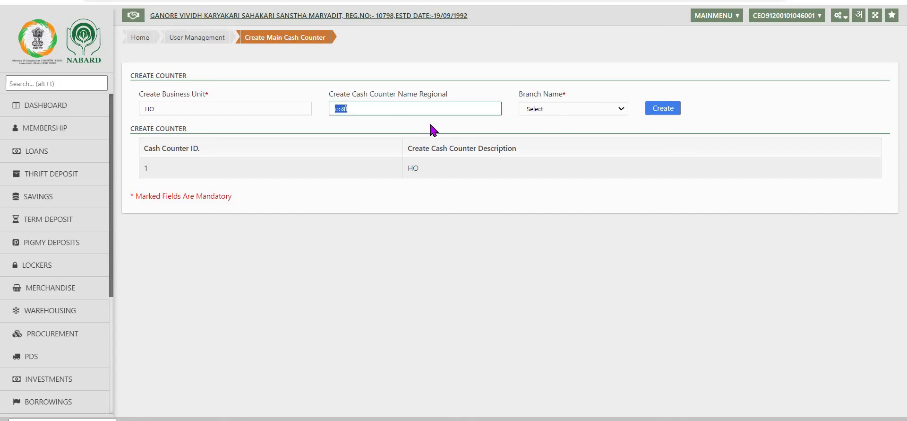
key("Tab")
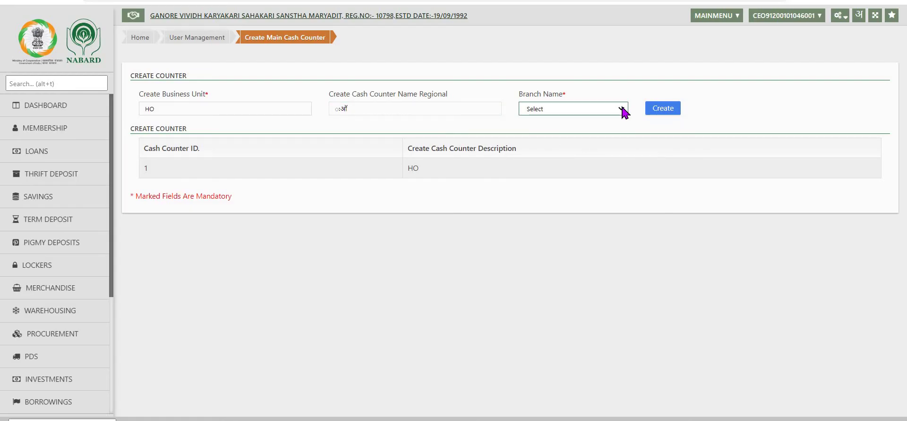
left_click(615, 112)
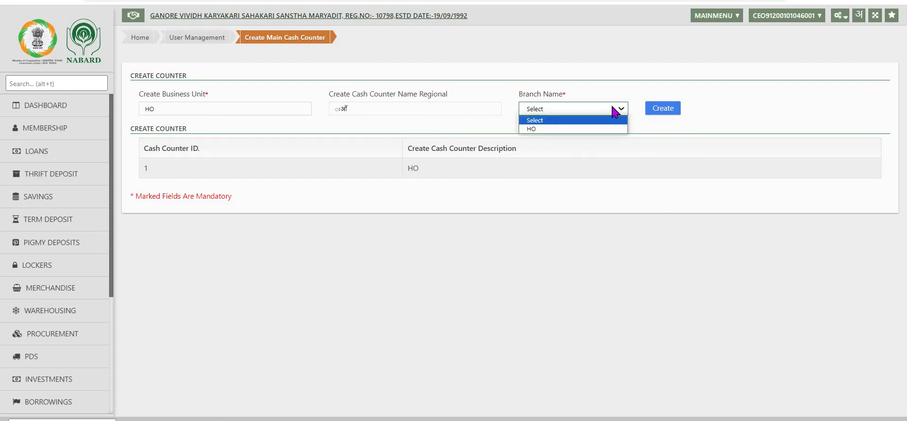
left_click(527, 129)
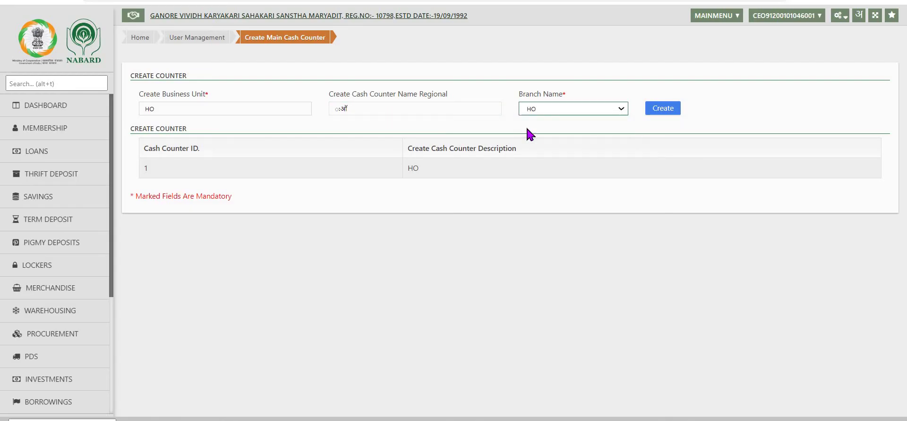
left_click(663, 108)
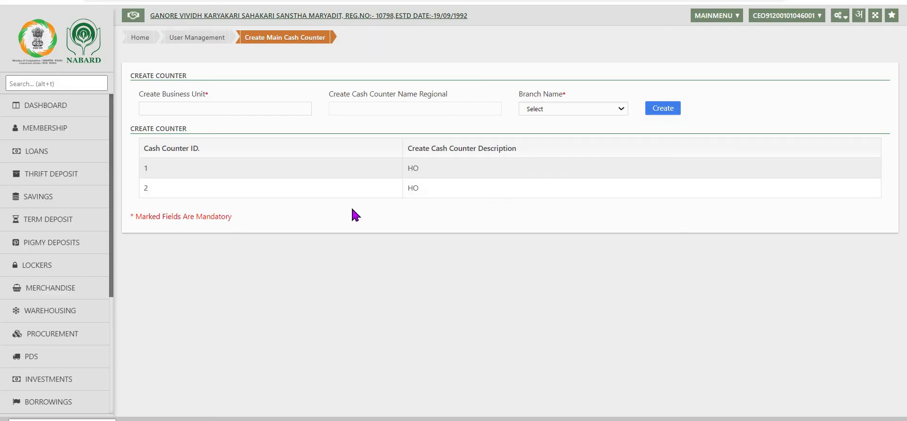
Create a 'Deposits' cash counter under business unit HO and acknowledge the confirmation
left_click(840, 17)
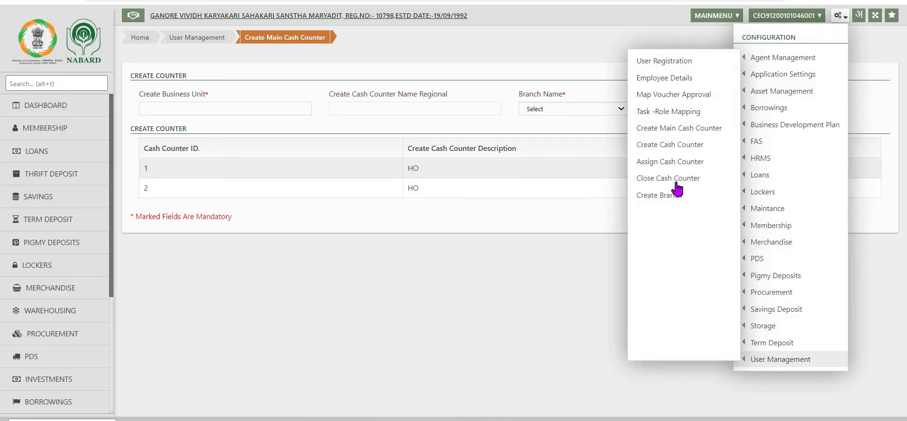
left_click(669, 144)
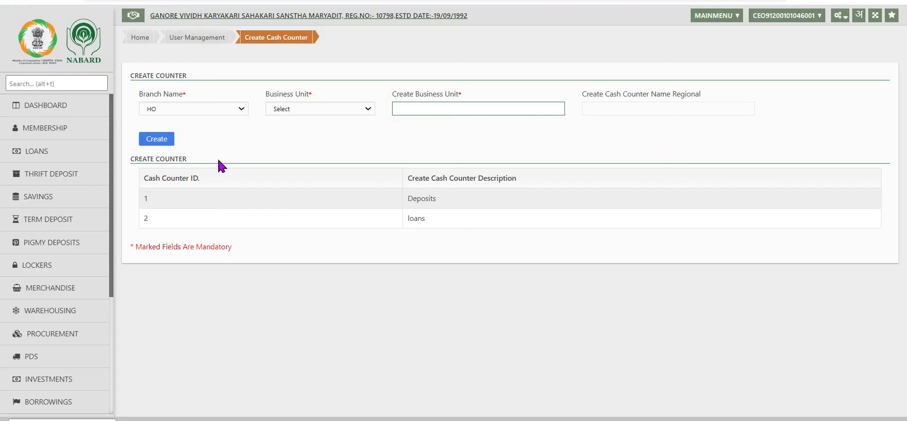
left_click(368, 113)
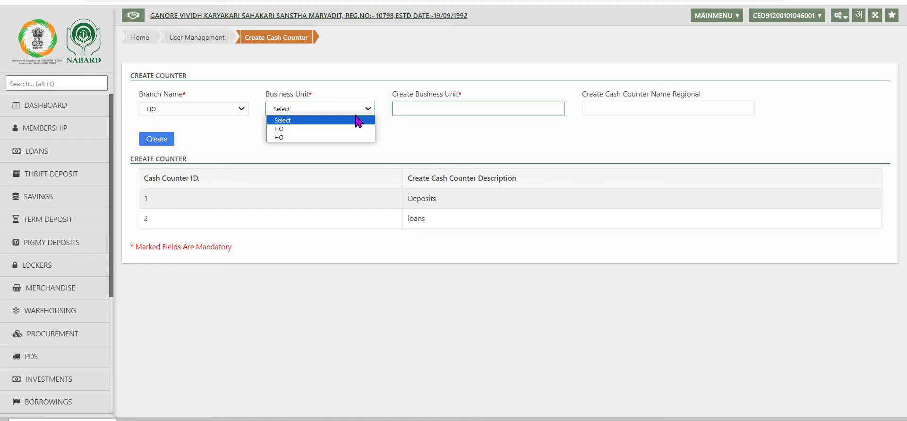
left_click(364, 134)
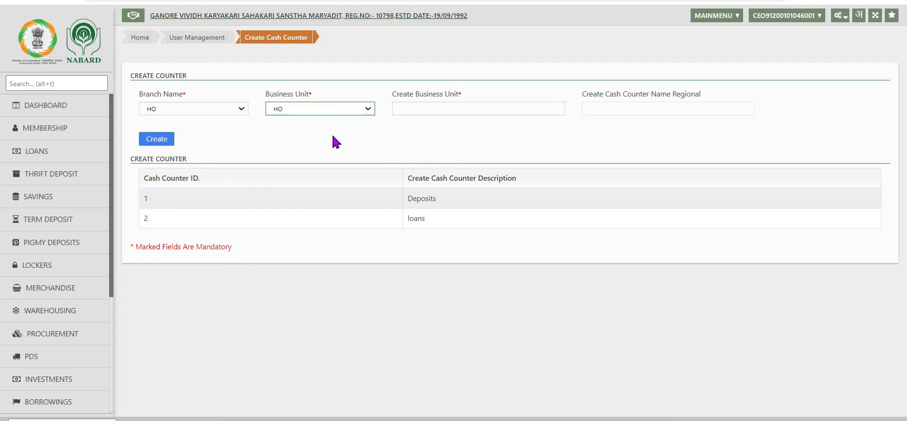
left_click(433, 111)
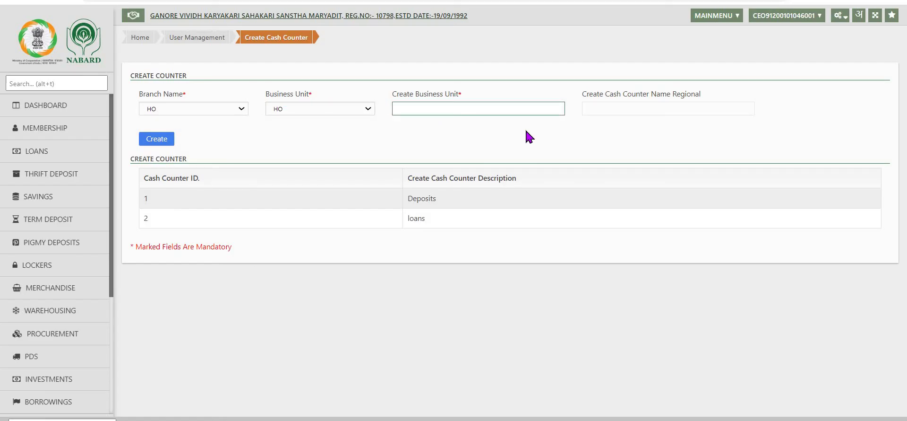
type("Deposits")
key("Tab")
key("Tab")
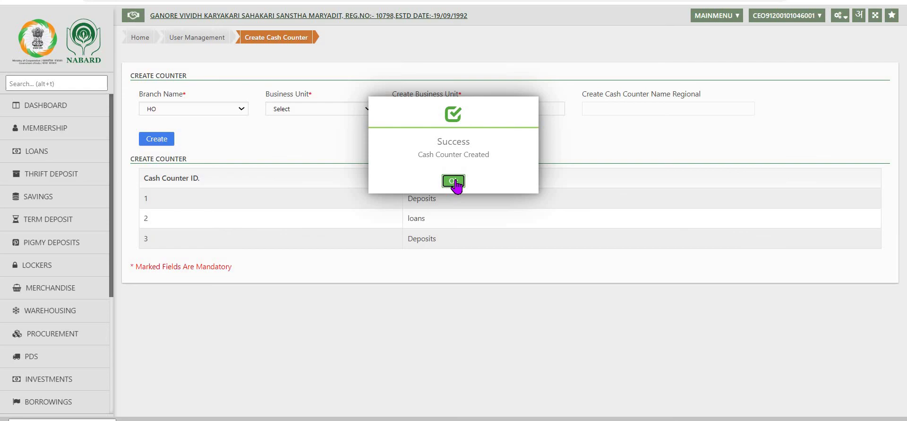
left_click(455, 182)
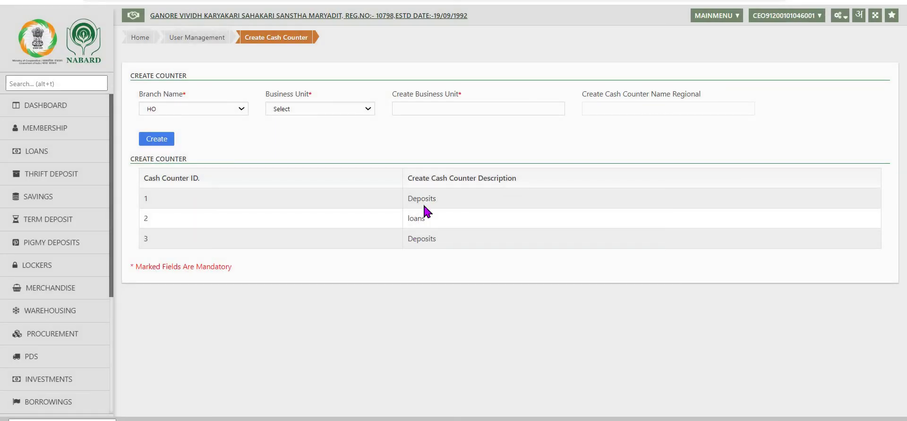
Assign the Deposits cash counter to the chosen user with opening amount 250000, effective 01-04-2023
left_click(840, 15)
mouse_move(781, 358)
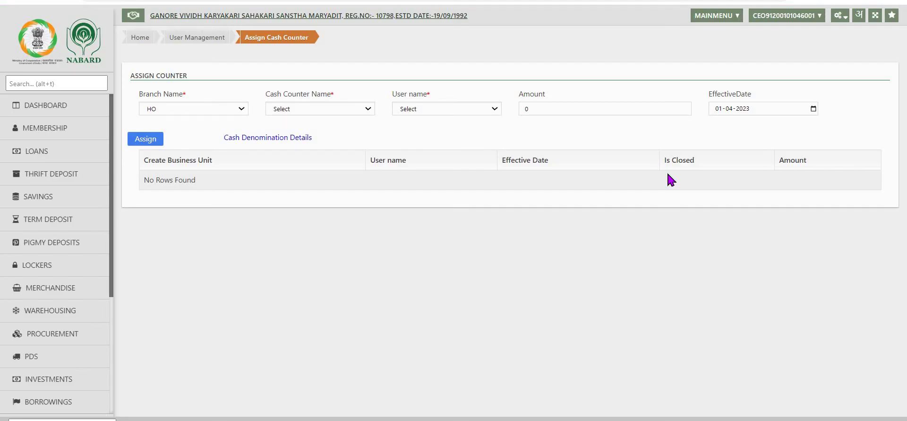
left_click(446, 109)
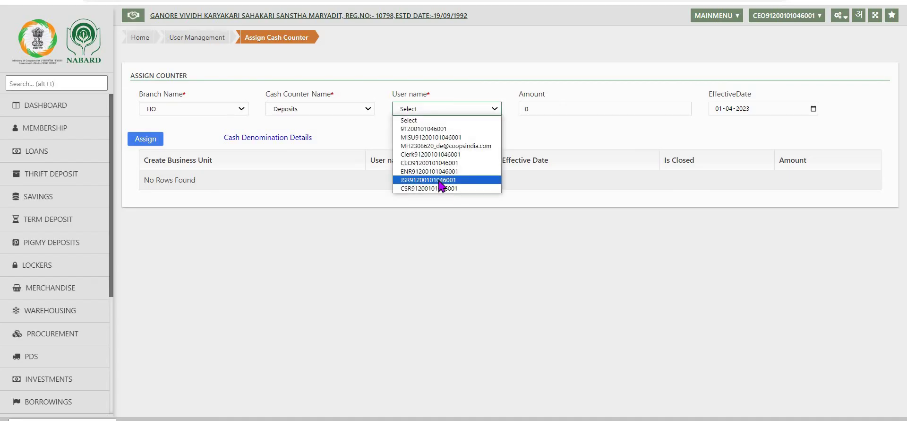
left_click(441, 180)
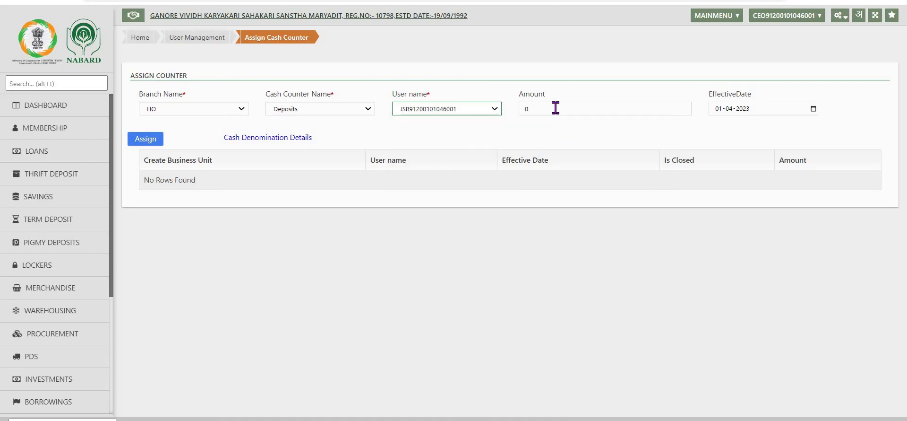
left_click(576, 110)
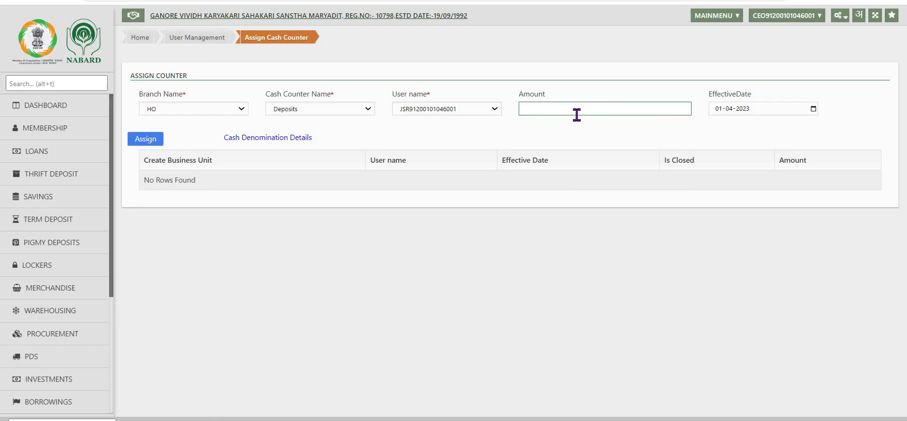
type("250000")
left_click(762, 110)
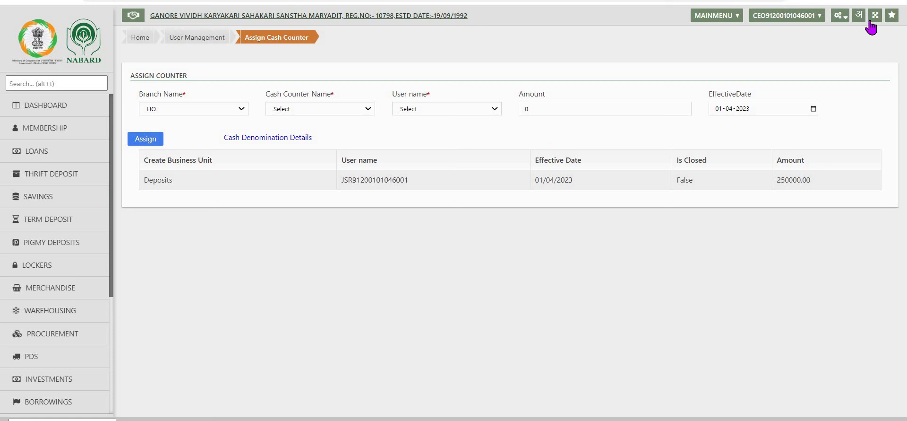
Close the Deposits counter from Close Cash Counter to view its 250000 amounts and denominations
left_click(845, 19)
mouse_move(787, 359)
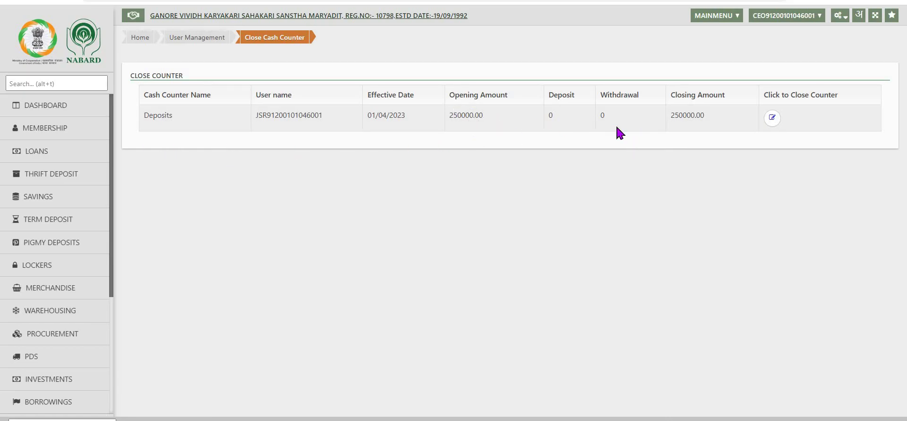
left_click(773, 118)
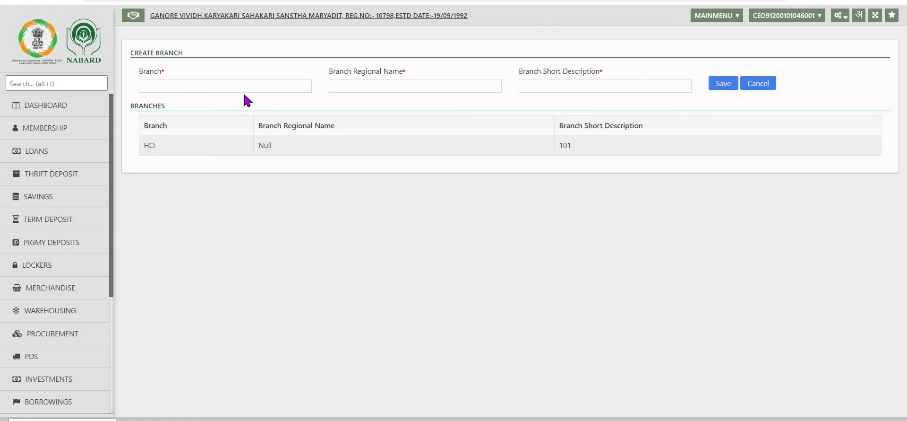
Try the blank Create Branch form with Save, then cancel it, leaving HO (101) as the only branch
left_click(247, 86)
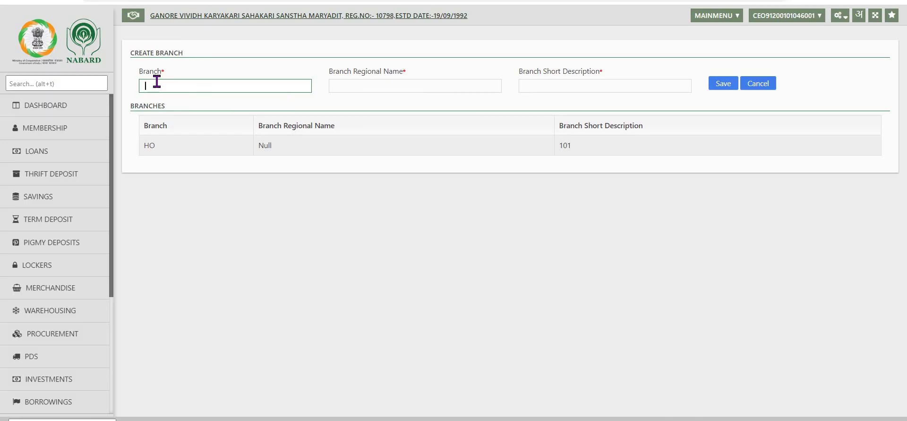
left_click(722, 87)
left_click(758, 88)
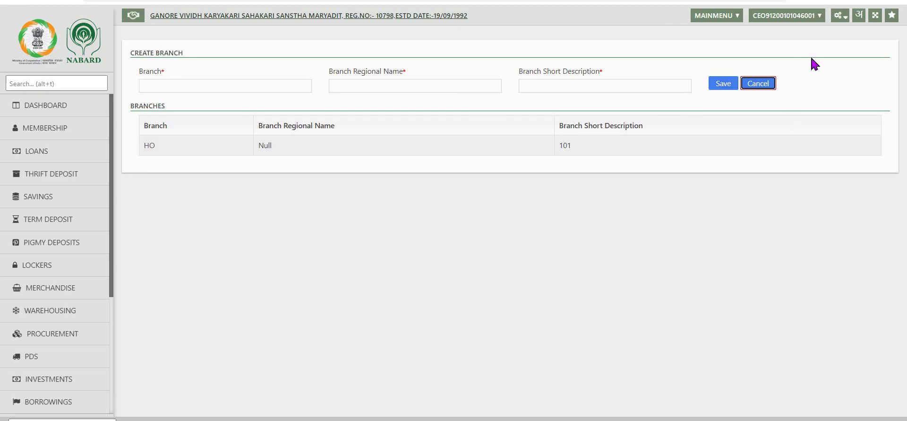
Bring up the gear Configuration menu for user management again
left_click(845, 19)
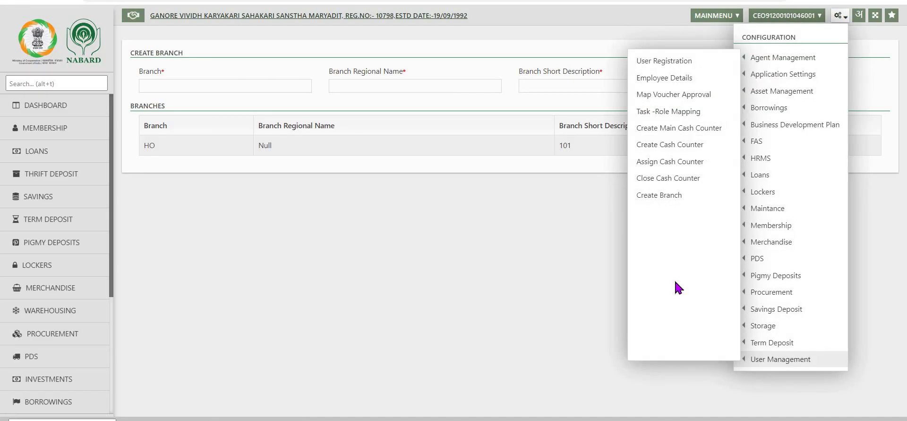